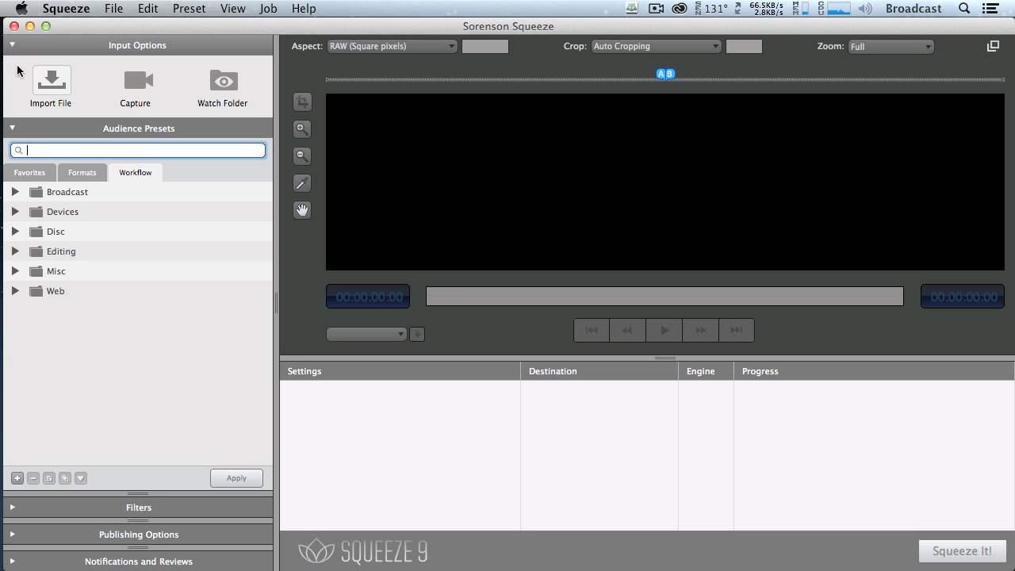
# - Import Girls on Carousel.mov as the job source
pyautogui.click(59, 80)
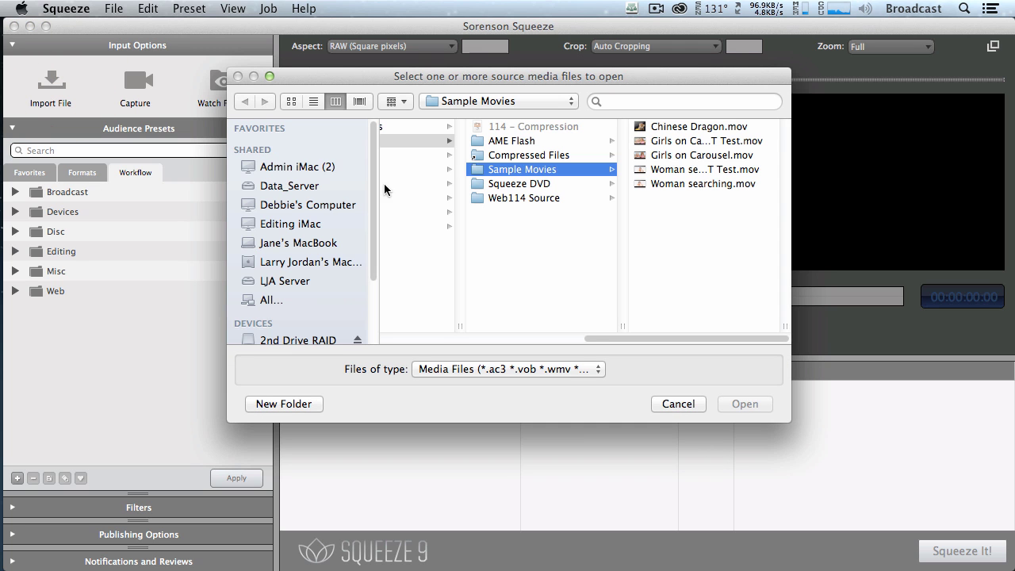
pyautogui.click(646, 155)
pyautogui.click(744, 403)
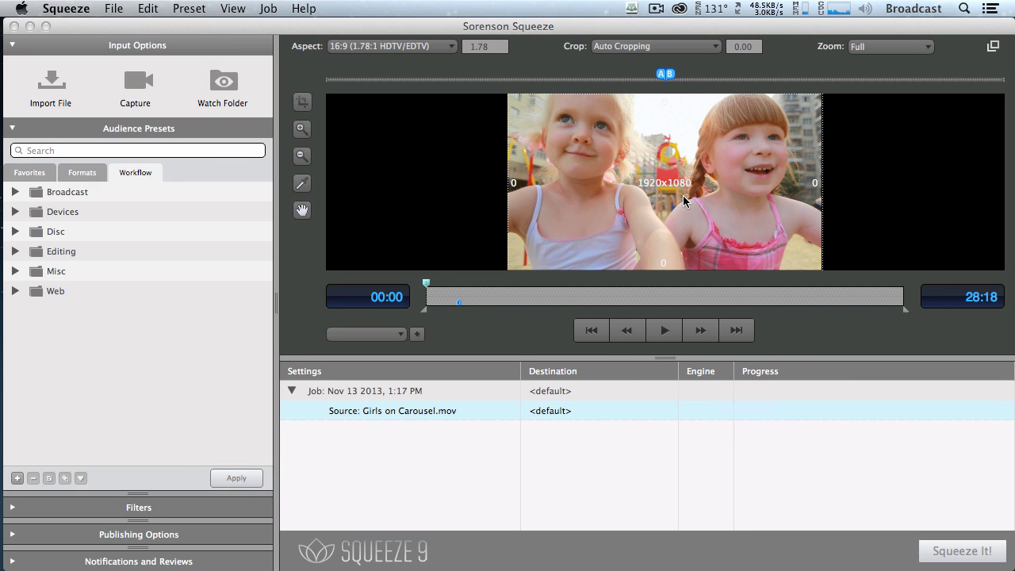
# - Trim the clip so its out point falls at 10:00
pyautogui.click(485, 300)
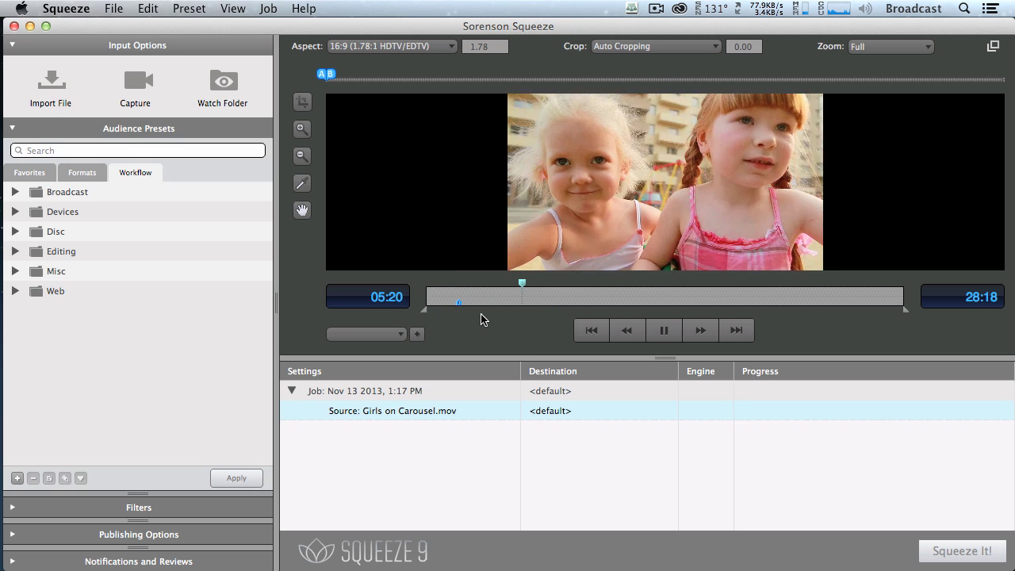
pyautogui.press('space')
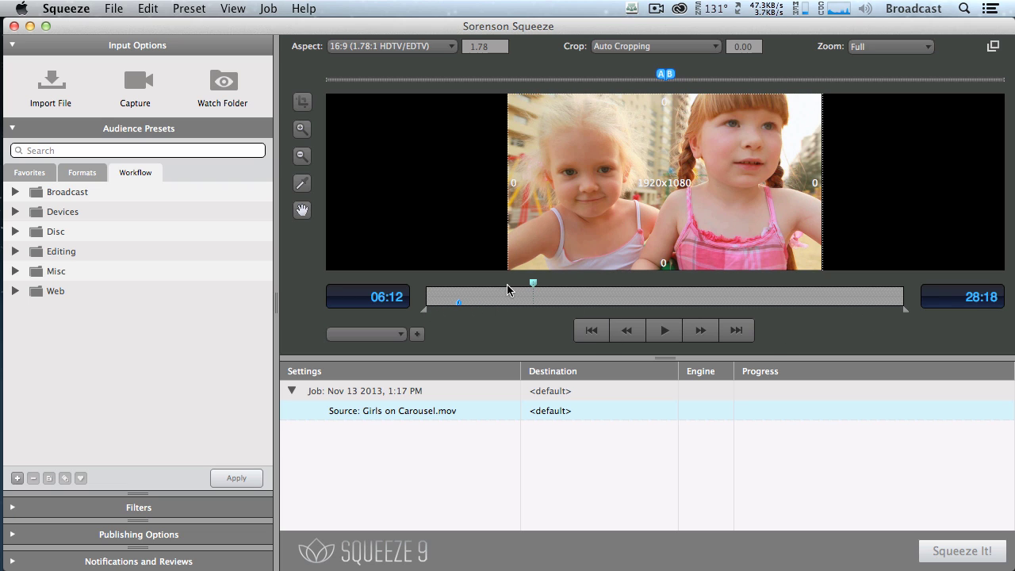
pyautogui.click(899, 311)
pyautogui.moveTo(899, 313); pyautogui.dragTo(625, 315)
pyautogui.press('o')
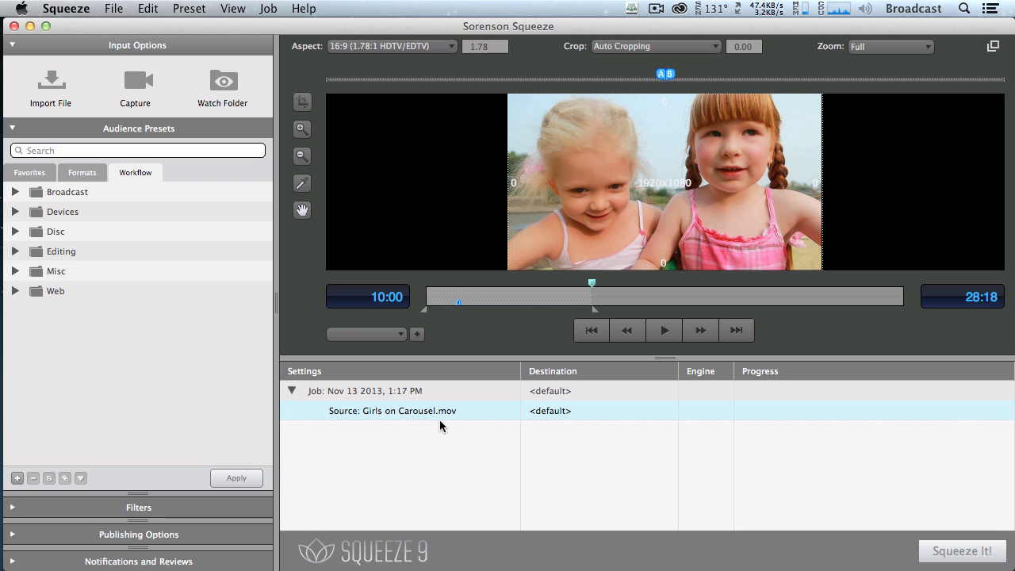
# - Search the presets for 'yout' and apply YouTube_720p H.264 to the Girls on Carousel source
pyautogui.moveTo(442, 422)
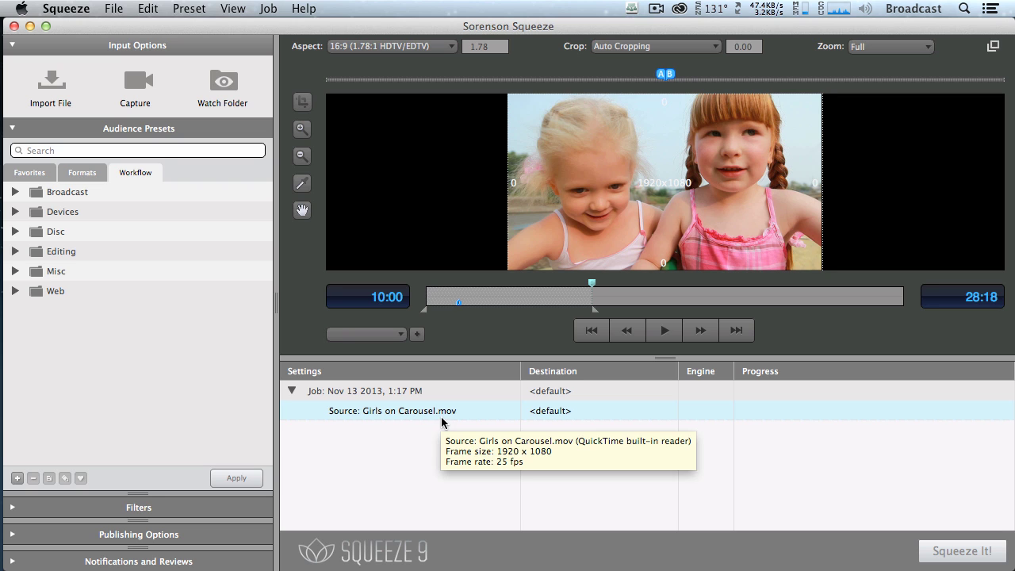
pyautogui.click(143, 149)
pyautogui.write('yoput')
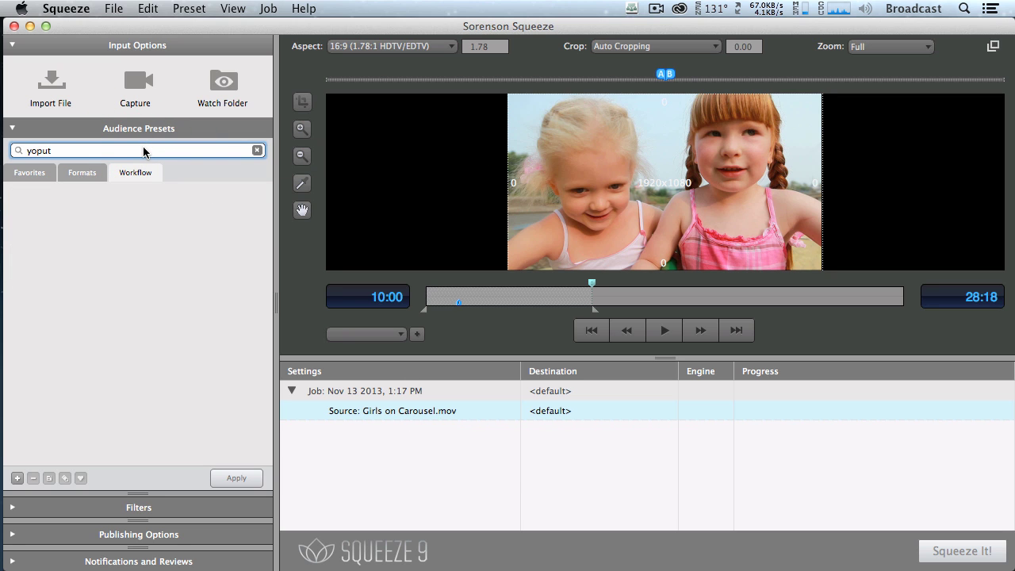
pyautogui.press('BackSpace')
pyautogui.press('BackSpace')
pyautogui.press('BackSpace')
pyautogui.write('ut')
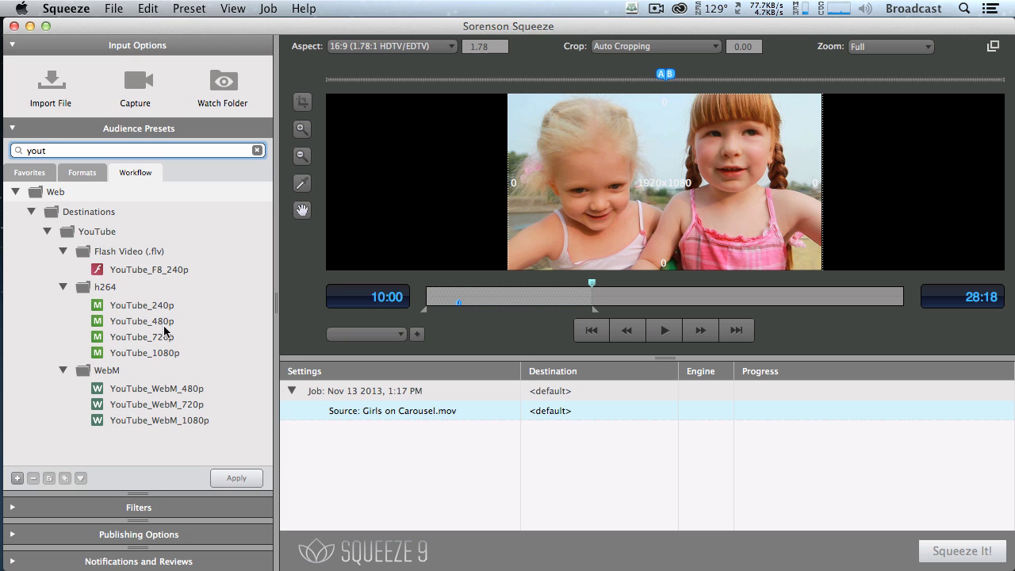
pyautogui.click(96, 341)
pyautogui.moveTo(96, 340); pyautogui.dragTo(380, 412)
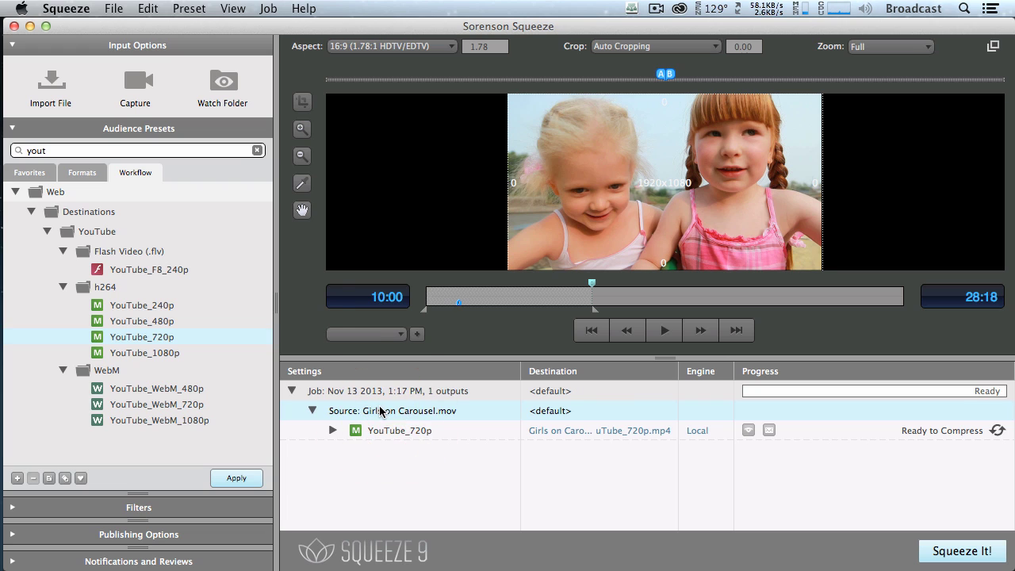
# - Save the YouTube_720p output as Girls on Carousel_YouTube_720p in Desktop > Compressed Files
pyautogui.click(418, 391)
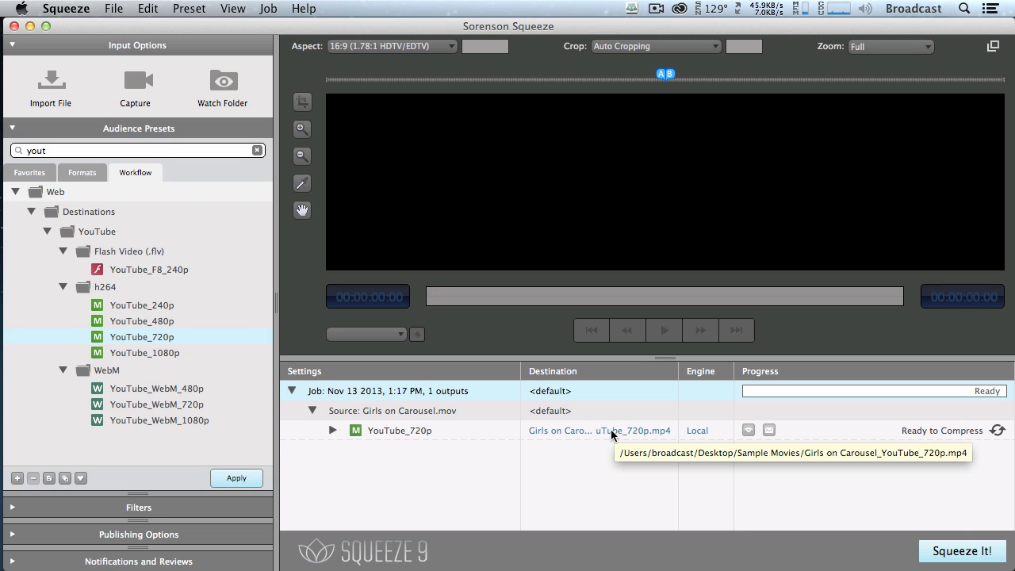
pyautogui.click(571, 432)
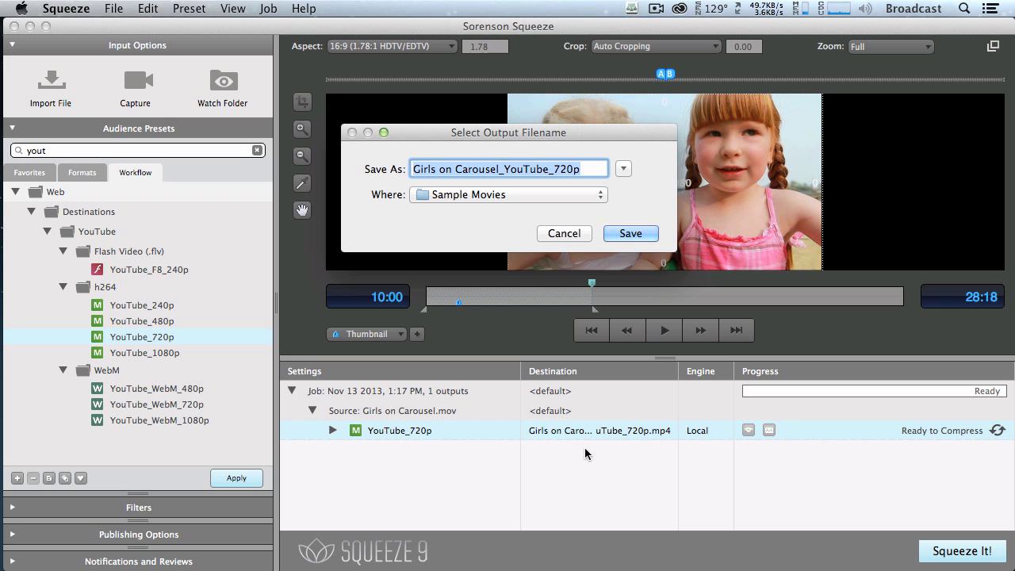
pyautogui.click(623, 169)
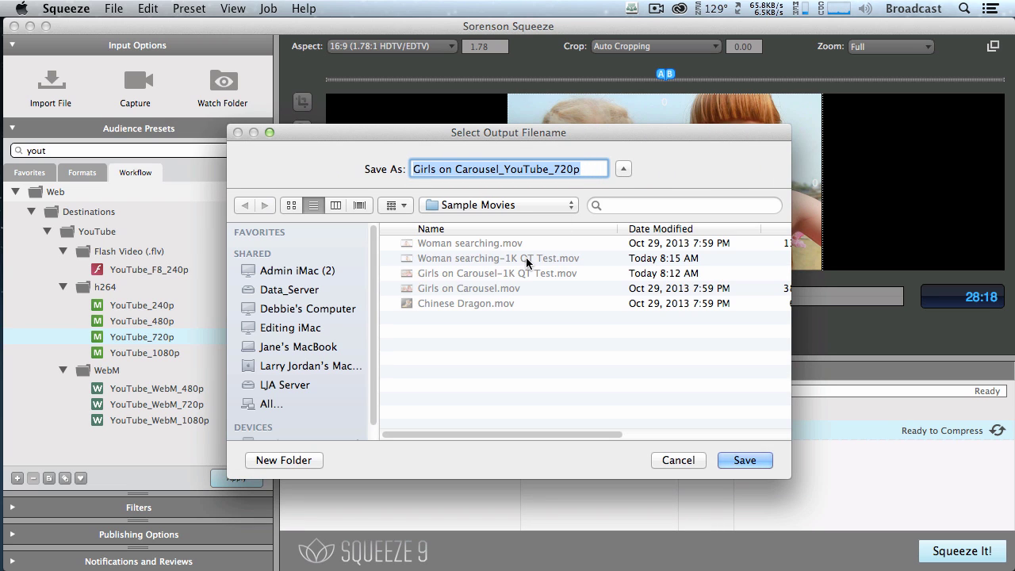
pyautogui.click(441, 307)
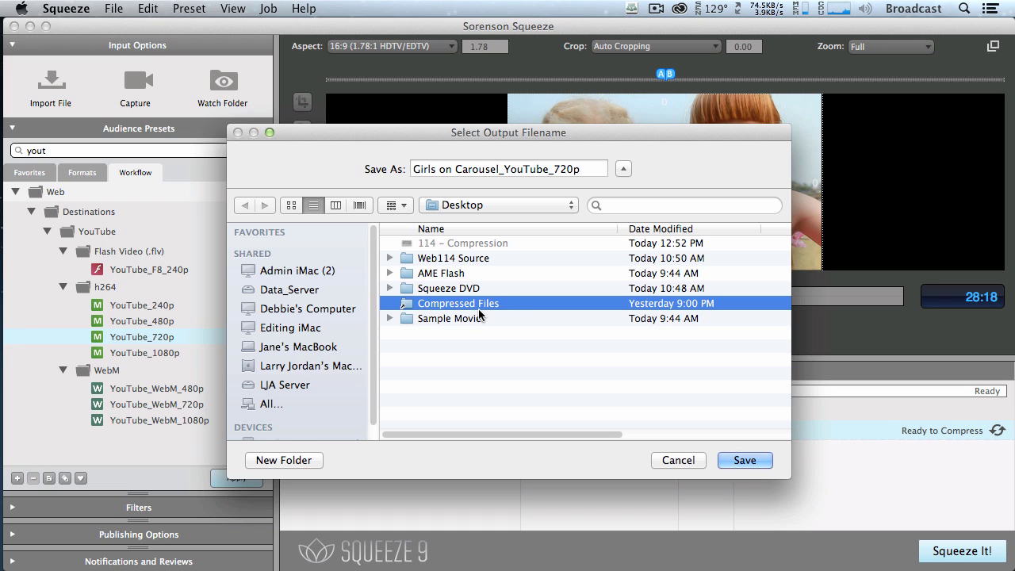
pyautogui.click(745, 459)
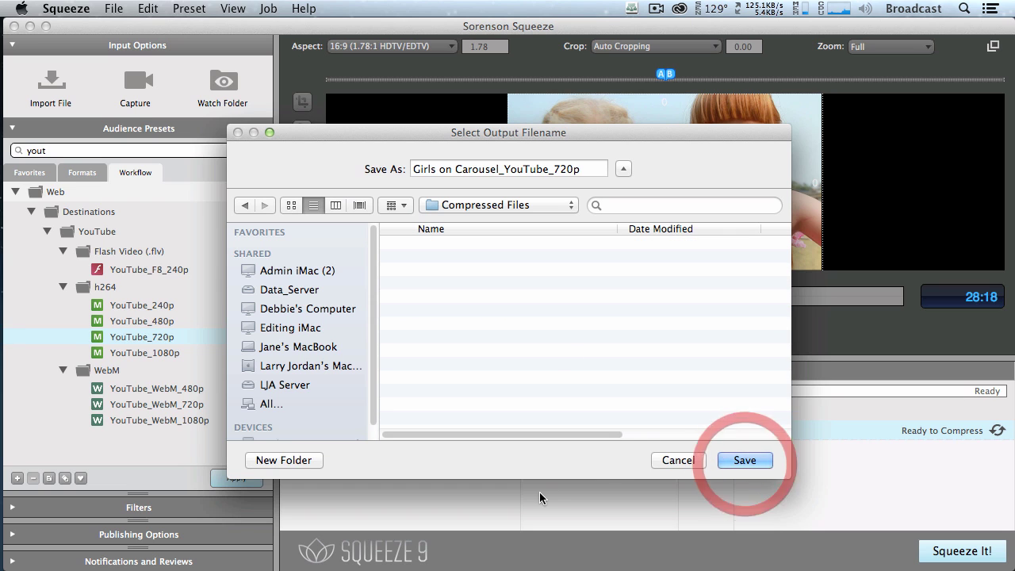
pyautogui.click(736, 462)
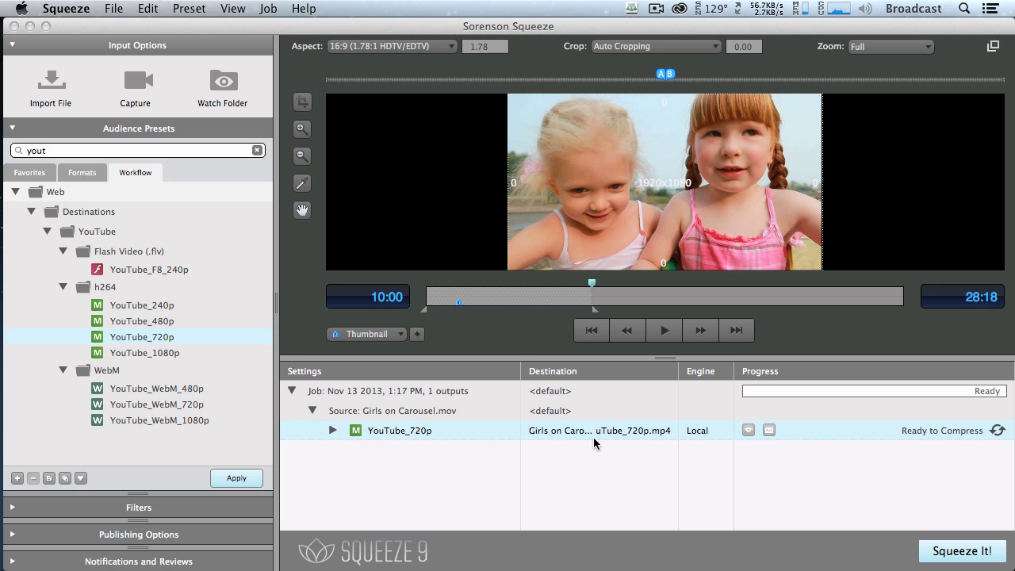
# - Start compressing with Squeeze It! and shift the Squeeze window left to expose the desktop
pyautogui.click(987, 550)
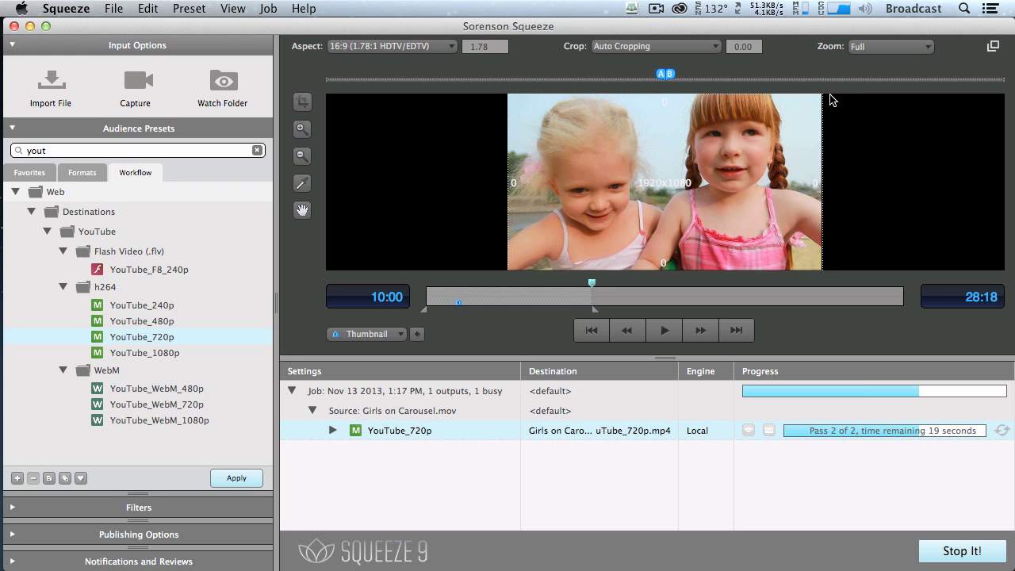
pyautogui.moveTo(839, 29); pyautogui.dragTo(639, 26)
# - Show Get Info for Girls on Carousel-1K QT Test.mov in Sample Movies
pyautogui.doubleClick(882, 229)
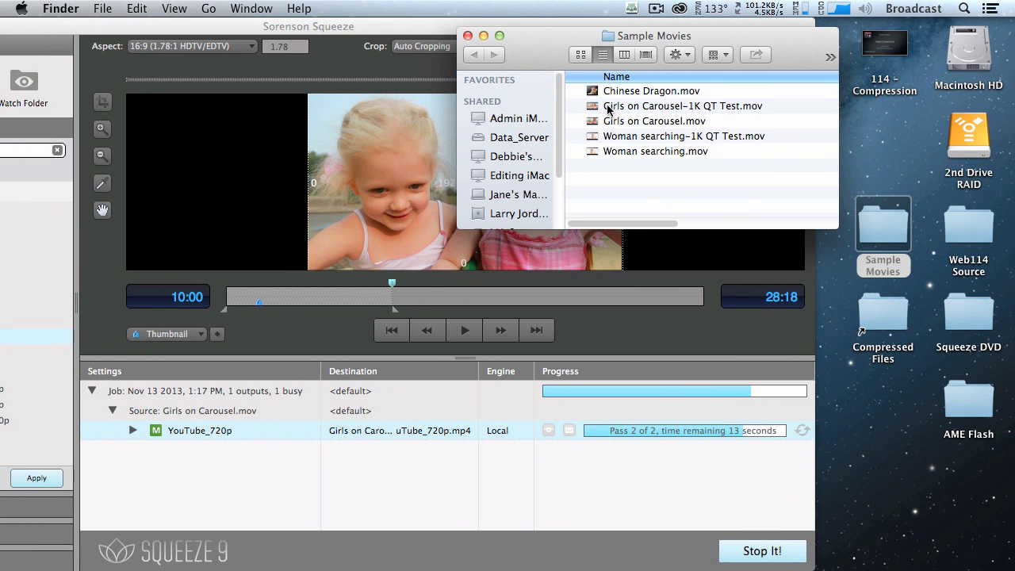
pyautogui.click(607, 107)
pyautogui.press('super+i')
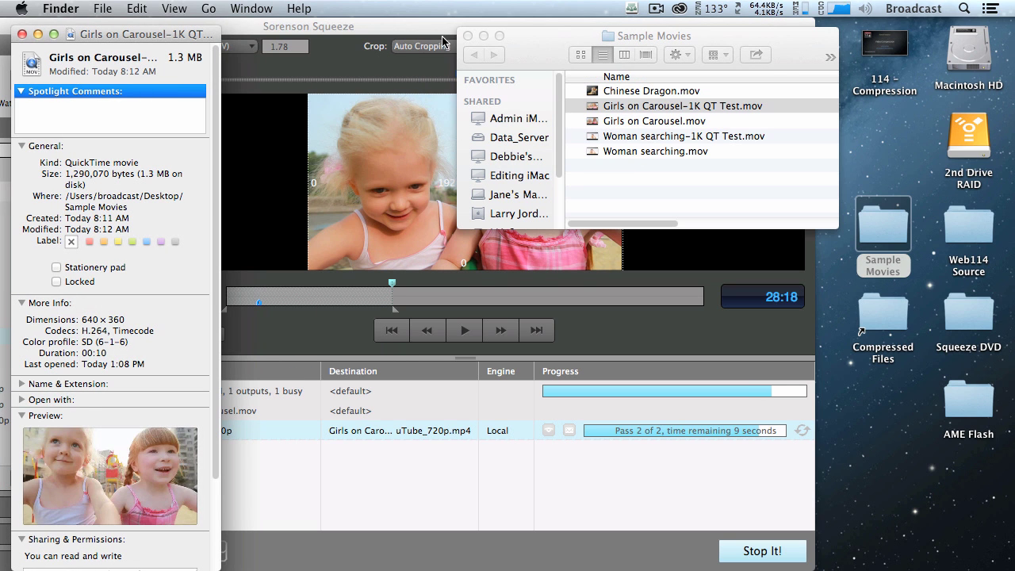
pyautogui.click(467, 36)
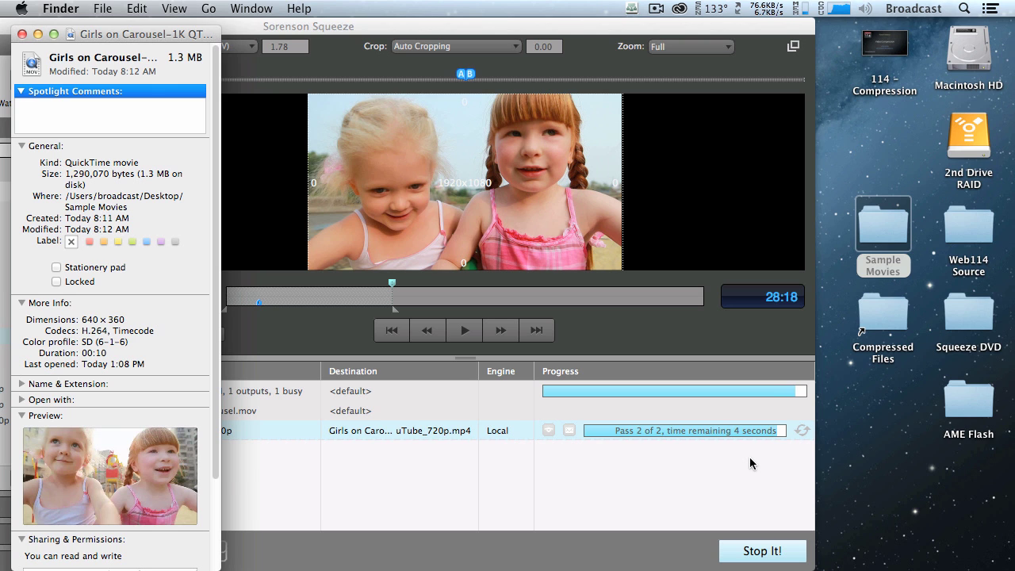
# - Check the compressed mp4's info in Compressed Files, close both info windows, and hide Squeeze
pyautogui.doubleClick(888, 313)
pyautogui.click(493, 412)
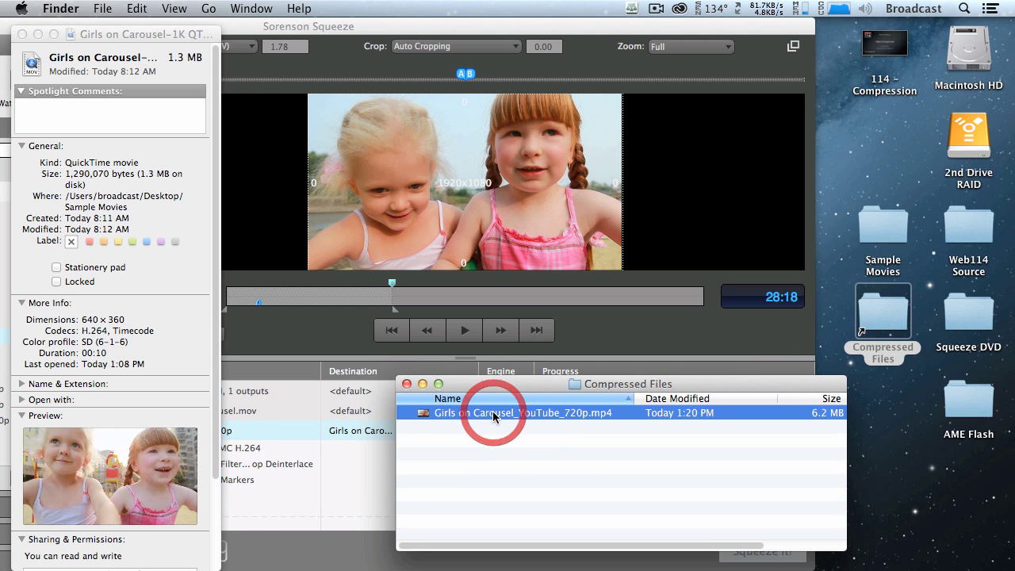
pyautogui.press('super+i')
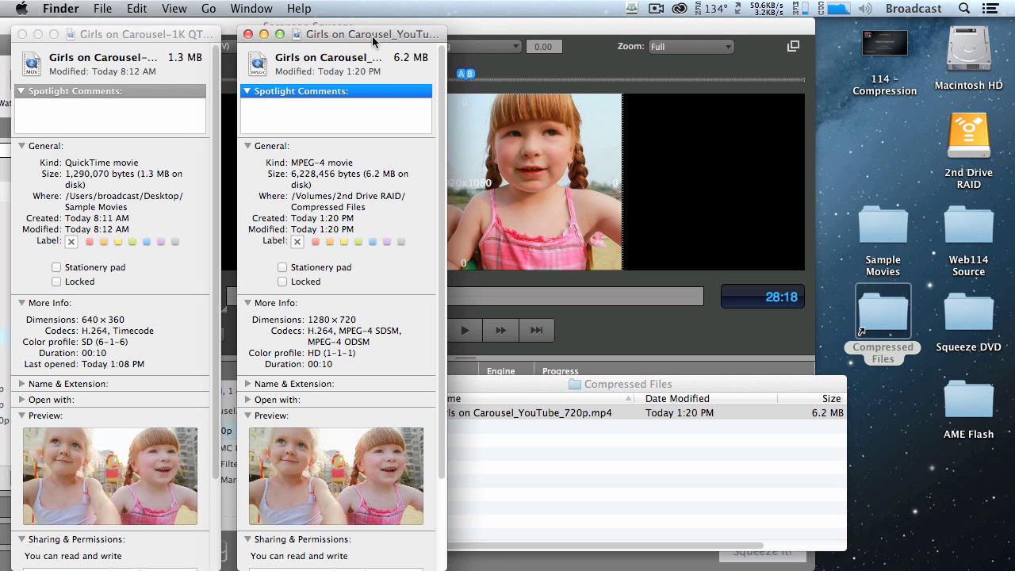
pyautogui.click(247, 35)
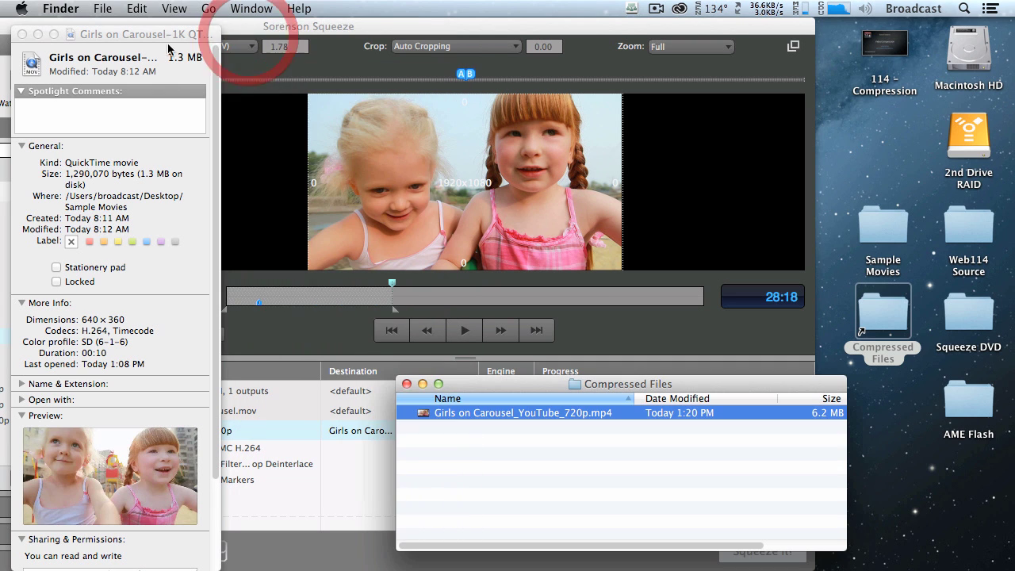
pyautogui.click(22, 35)
pyautogui.click(731, 222)
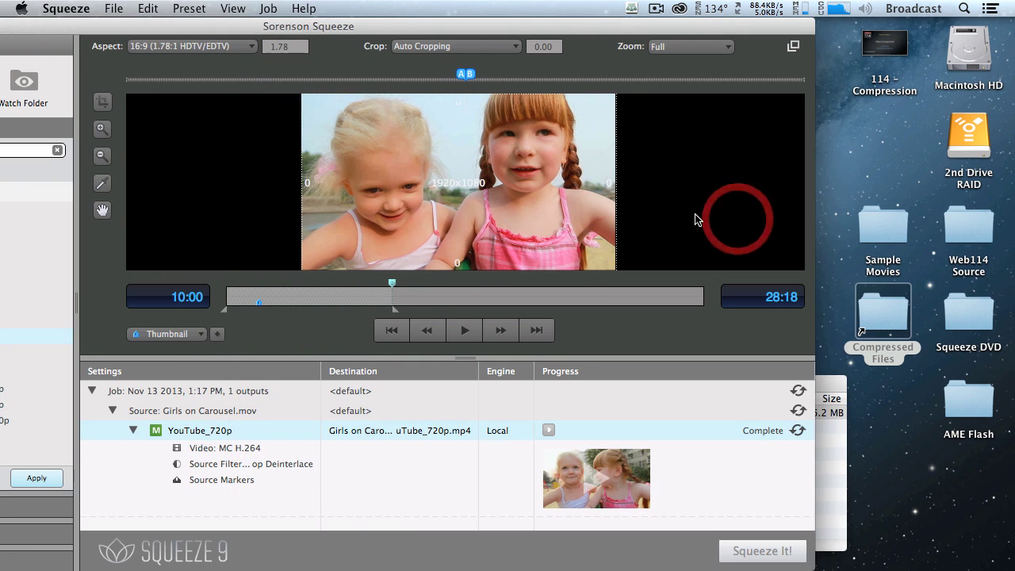
pyautogui.press('super+h')
# - Open the 1K QT Test movie in QuickTime Player, positioned at the top-left
pyautogui.doubleClick(896, 228)
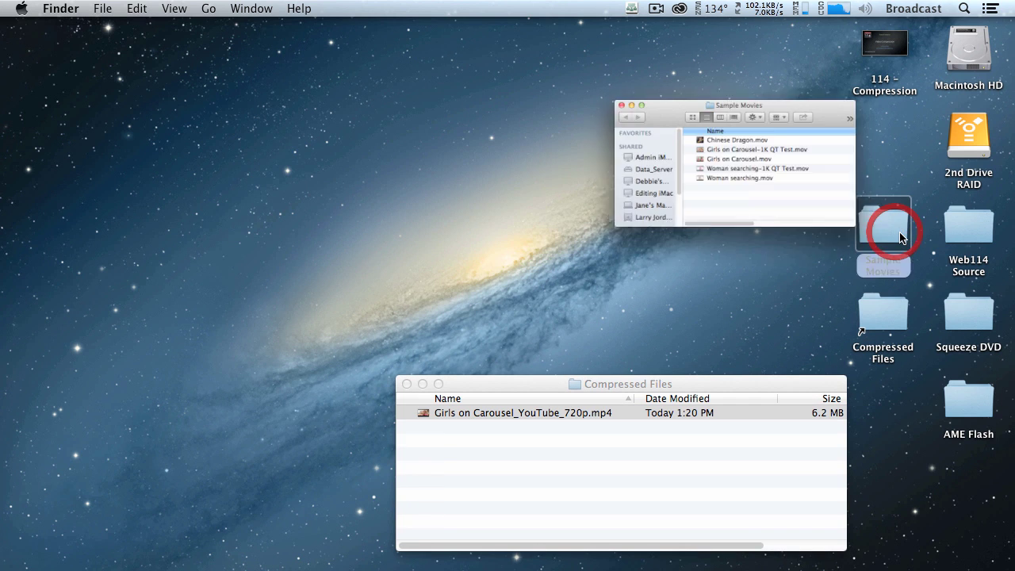
pyautogui.doubleClick(591, 107)
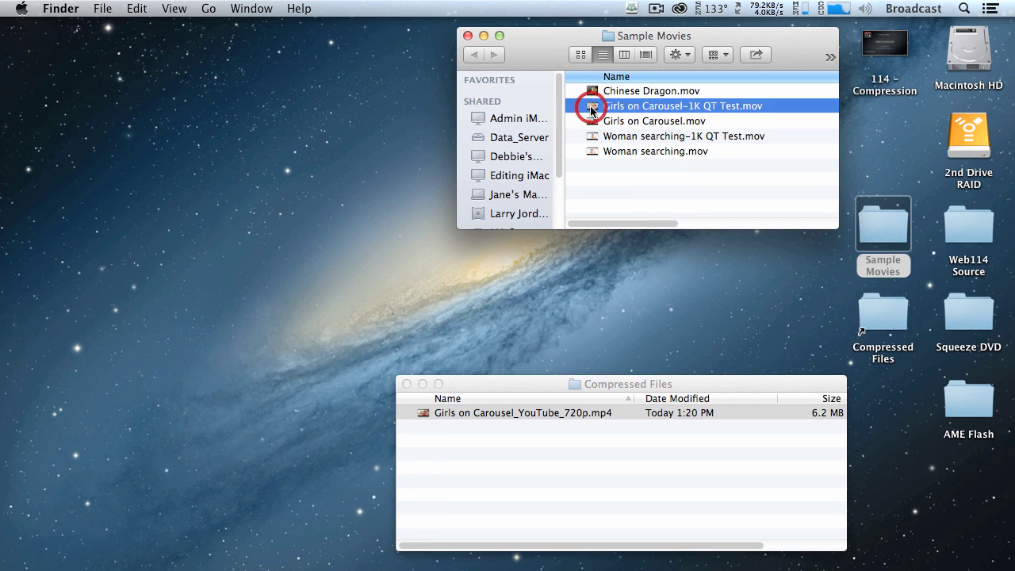
pyautogui.moveTo(372, 78); pyautogui.dragTo(348, 42)
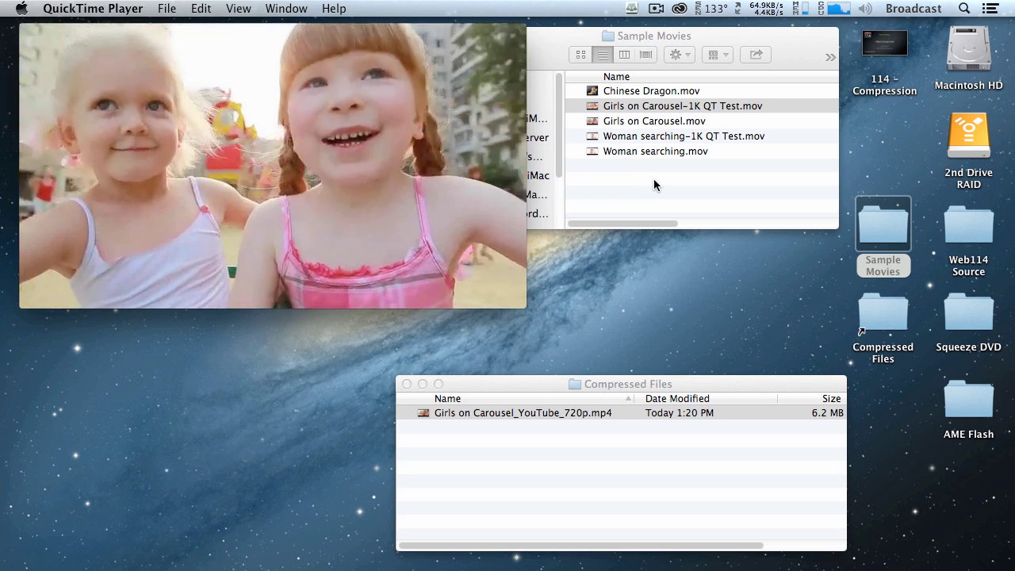
# - Open Girls on Carousel_YouTube_720p.mp4 from Compressed Files and play it
pyautogui.moveTo(171, 183)
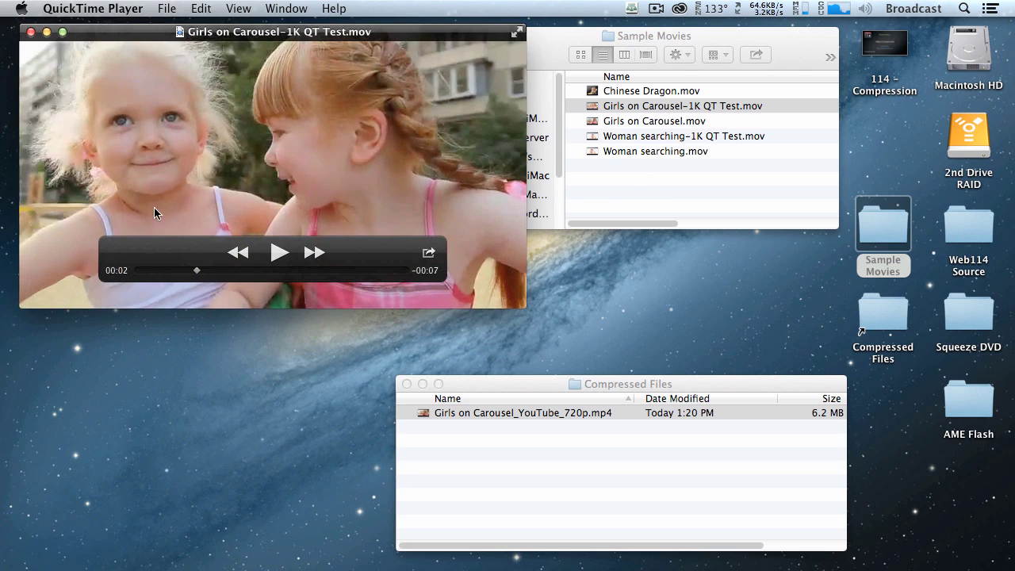
pyautogui.click(454, 441)
pyautogui.doubleClick(425, 413)
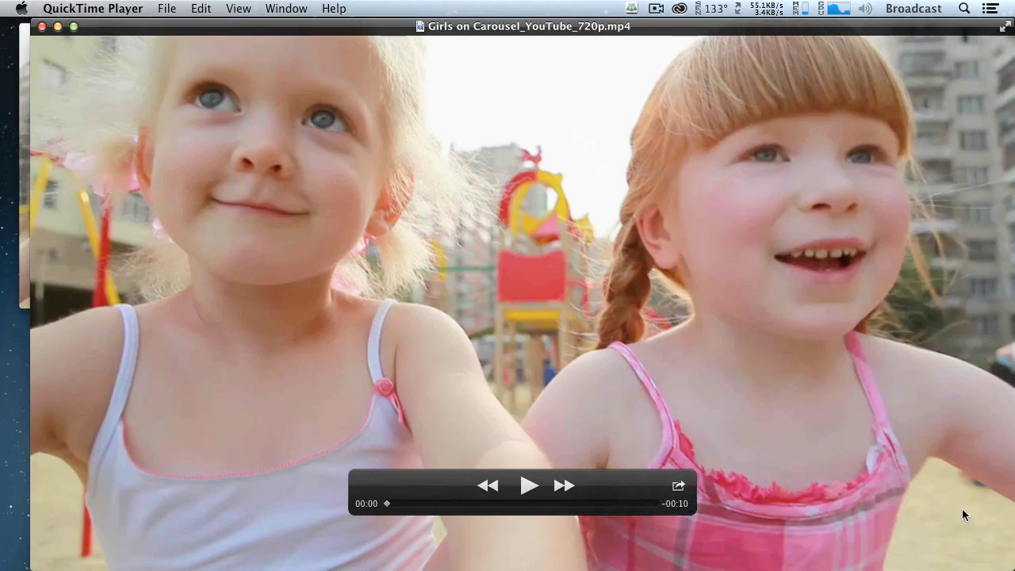
pyautogui.press('space')
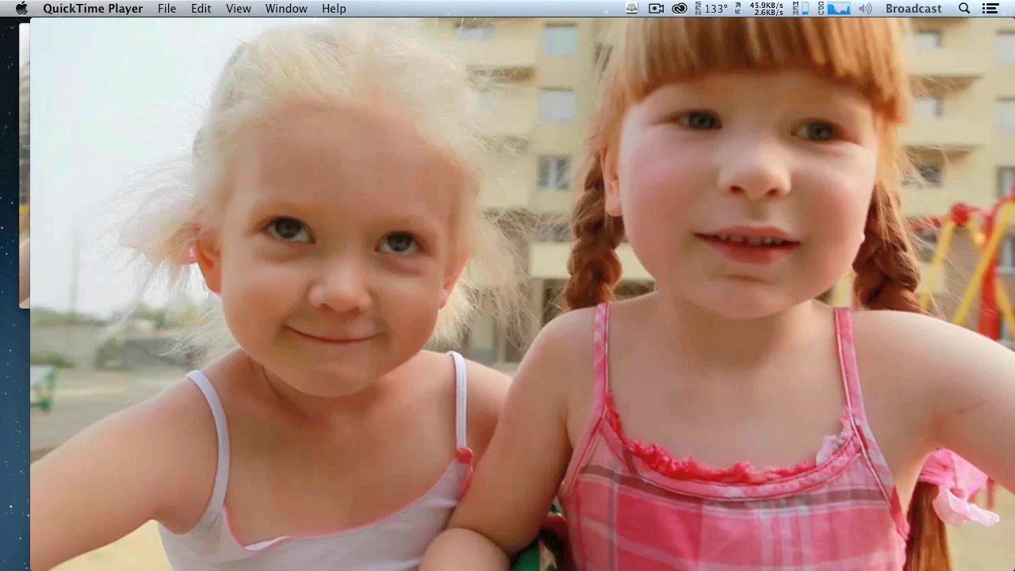
# - Quit QuickTime Player and deselect the mp4 in Compressed Files
pyautogui.press('super+q')
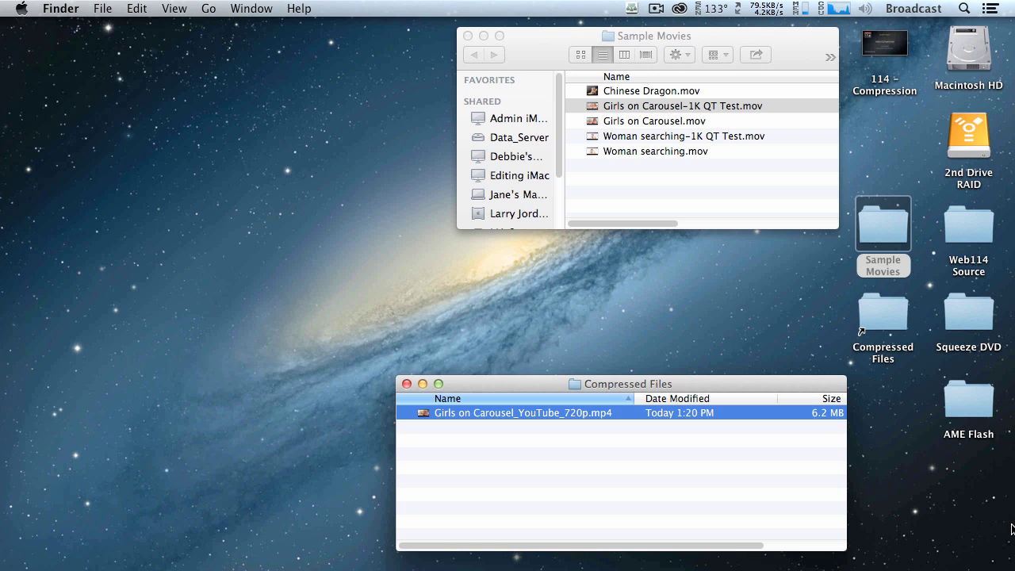
pyautogui.click(684, 490)
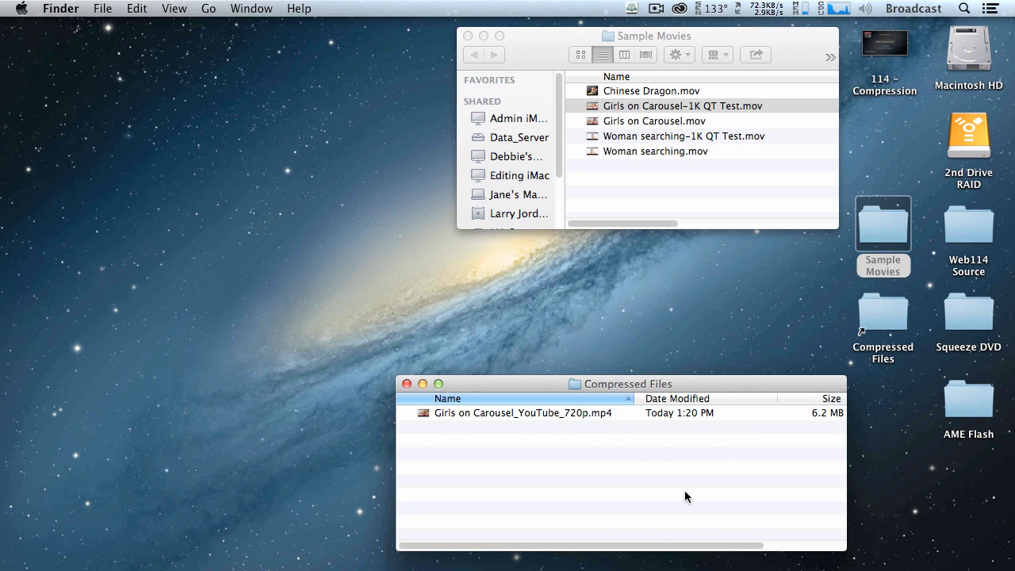